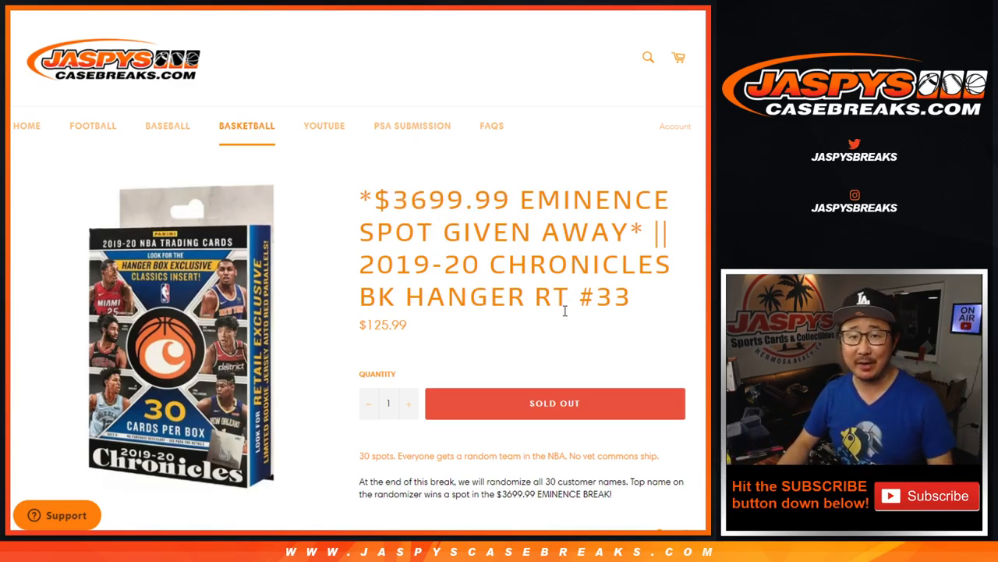
scroll(565, 310, down, 3)
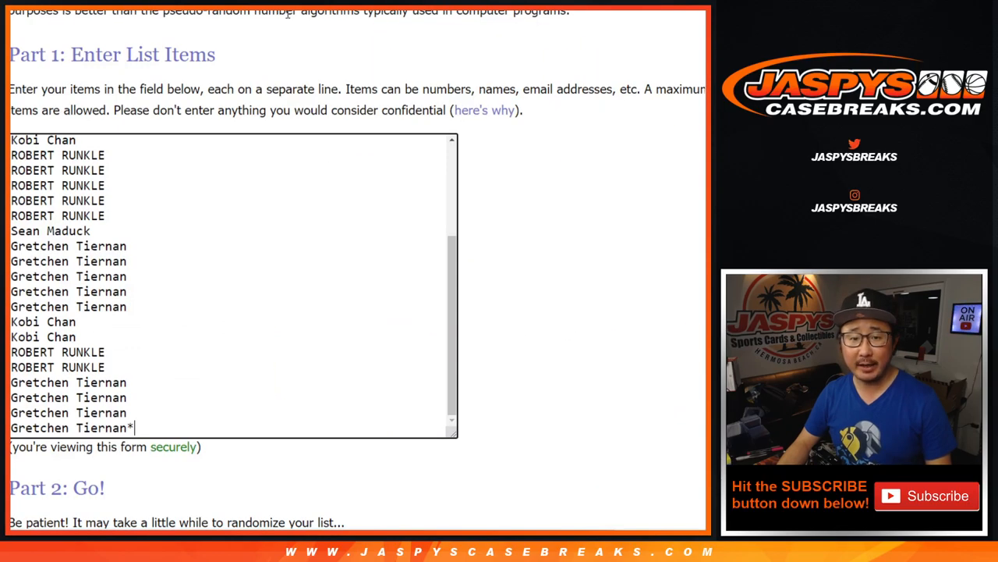
scroll(325, 292, up, 1)
scroll(327, 294, up, 3)
text(*)
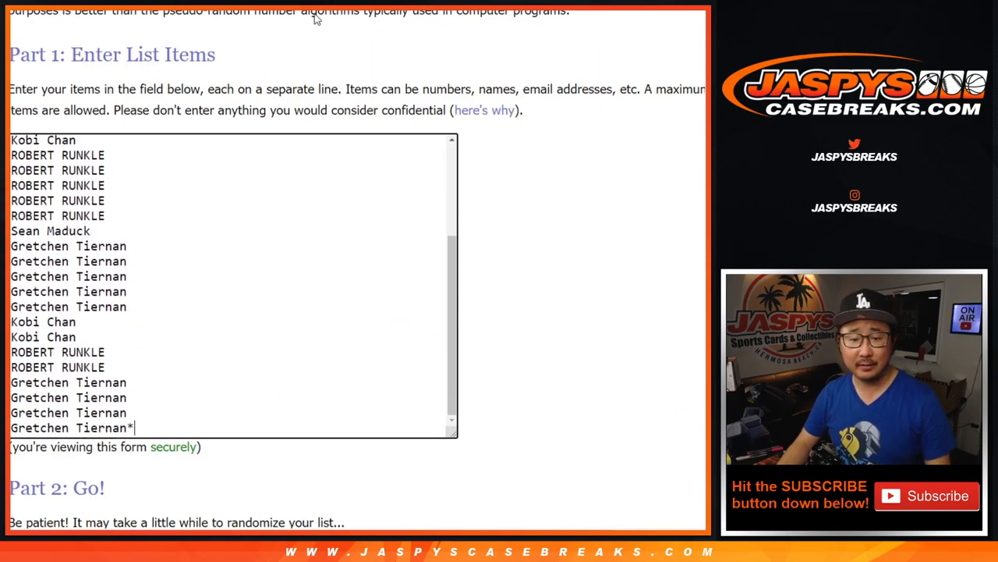
scroll(338, 345, up, 5)
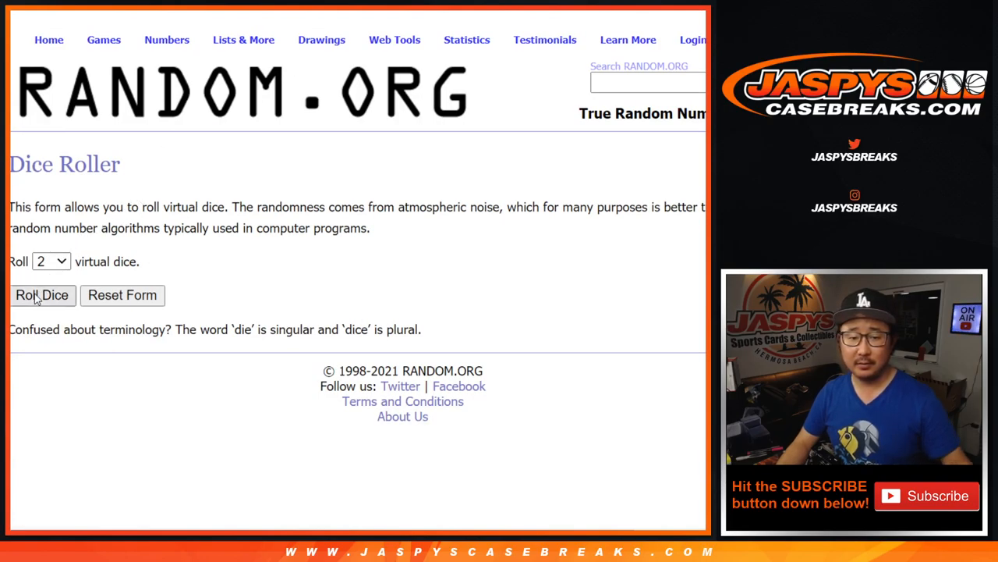
Roll two dice for the shuffle count and randomize the customer names ten times.
click(37, 297)
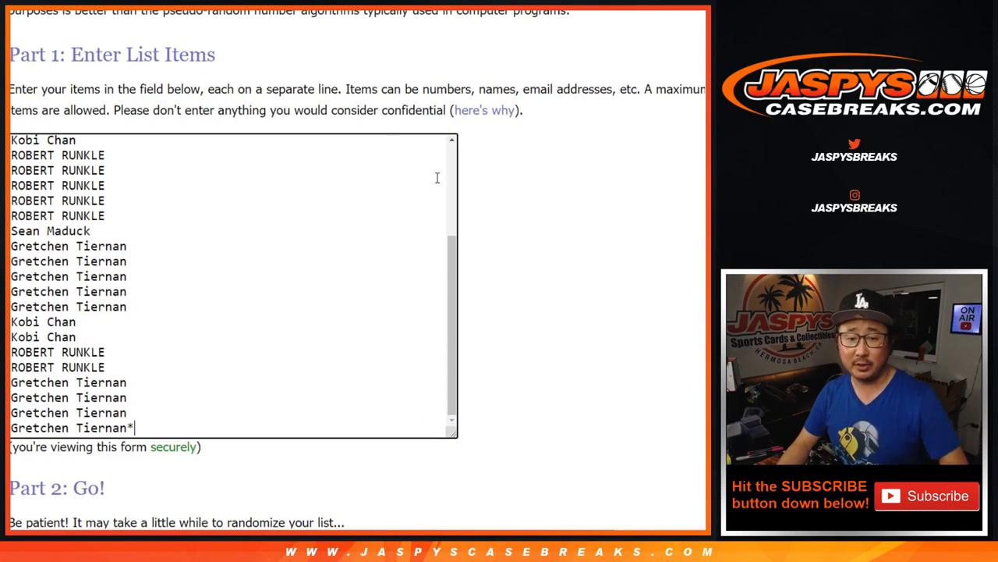
scroll(413, 161, down, 2)
click(43, 413)
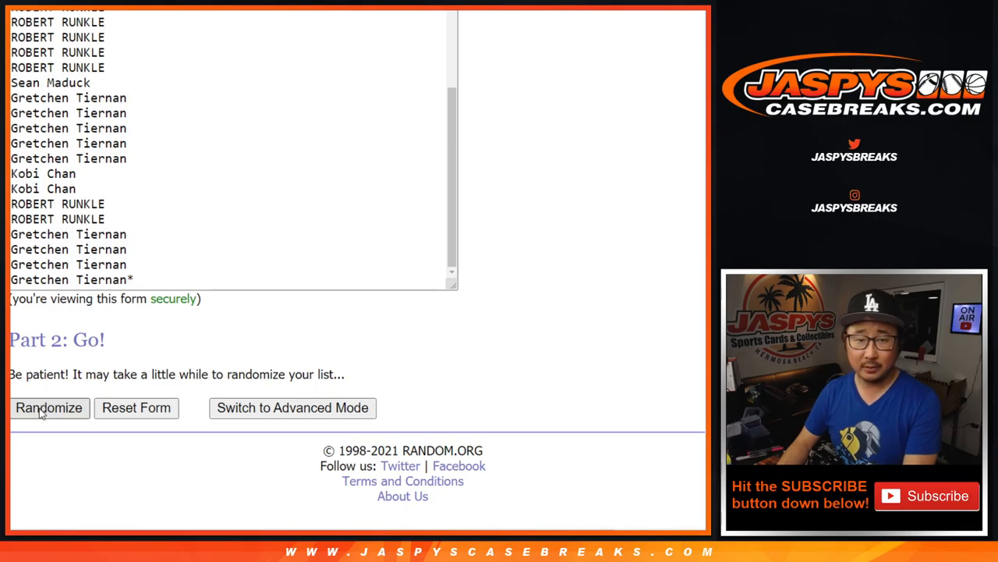
scroll(43, 413, down, 3)
click(35, 408)
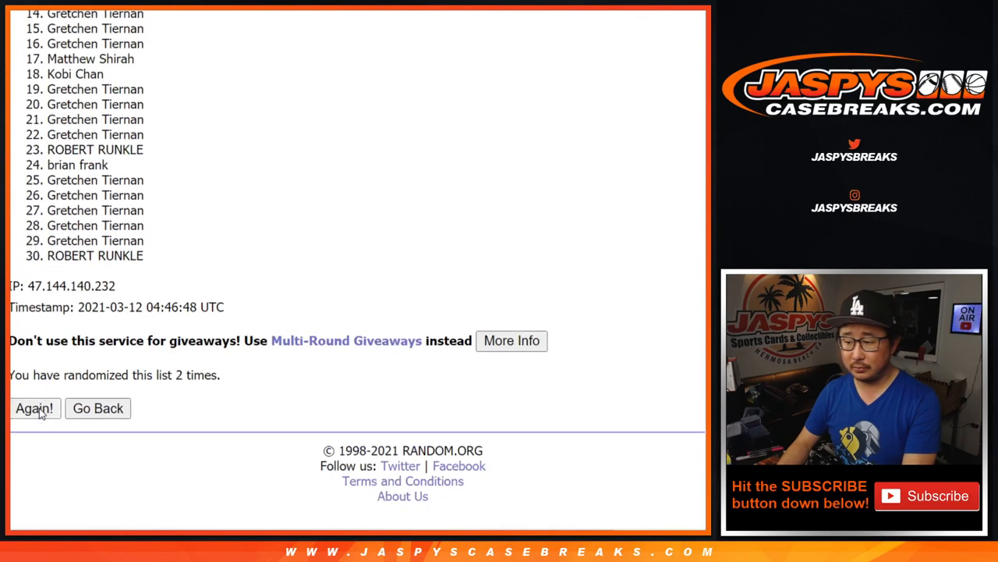
click(34, 408)
scroll(41, 413, down, 5)
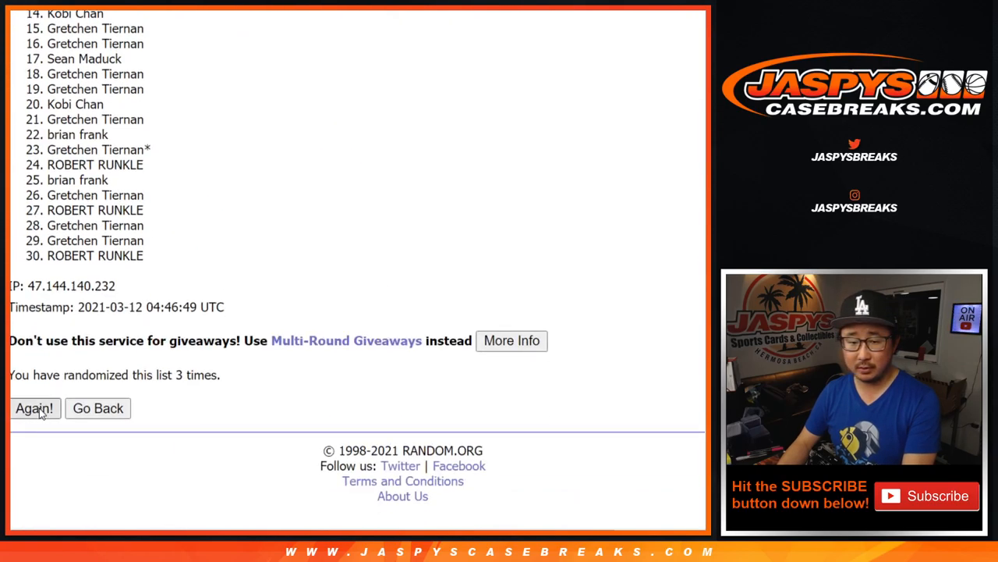
click(35, 408)
scroll(41, 414, down, 1)
click(35, 408)
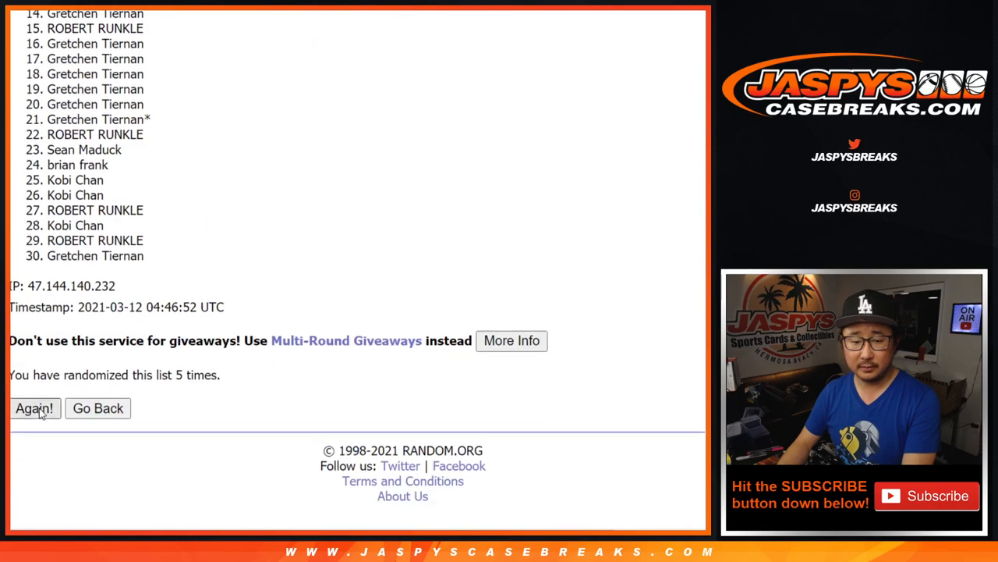
click(40, 414)
scroll(41, 413, down, 5)
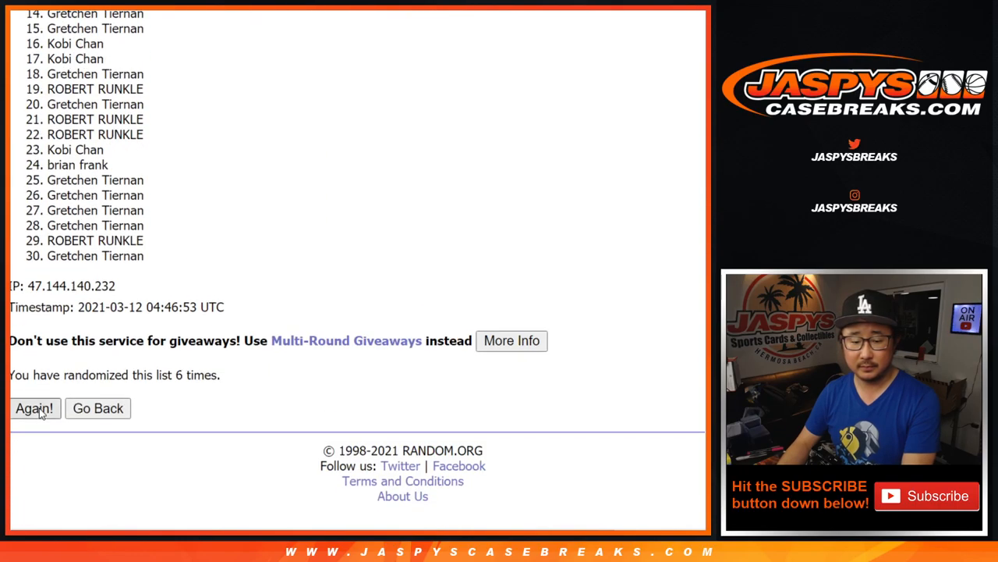
click(41, 413)
scroll(40, 413, down, 5)
click(40, 413)
scroll(41, 414, down, 5)
click(40, 414)
scroll(40, 413, down, 5)
scroll(239, 229, down, 2)
key(F5)
scroll(348, 246, down, 5)
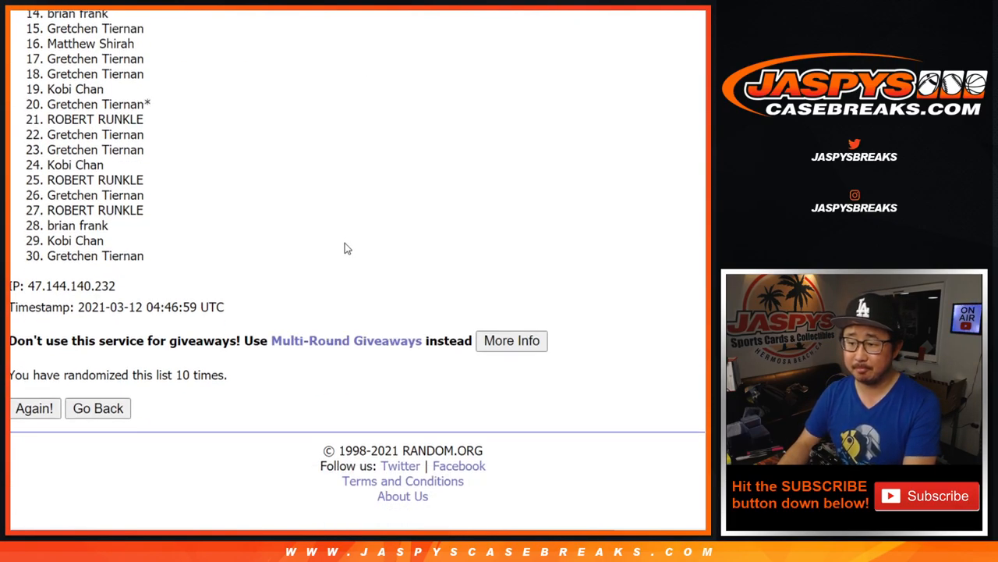
scroll(126, 232, up, 3)
drag(51, 81, 165, 337)
key(ctrl+c)
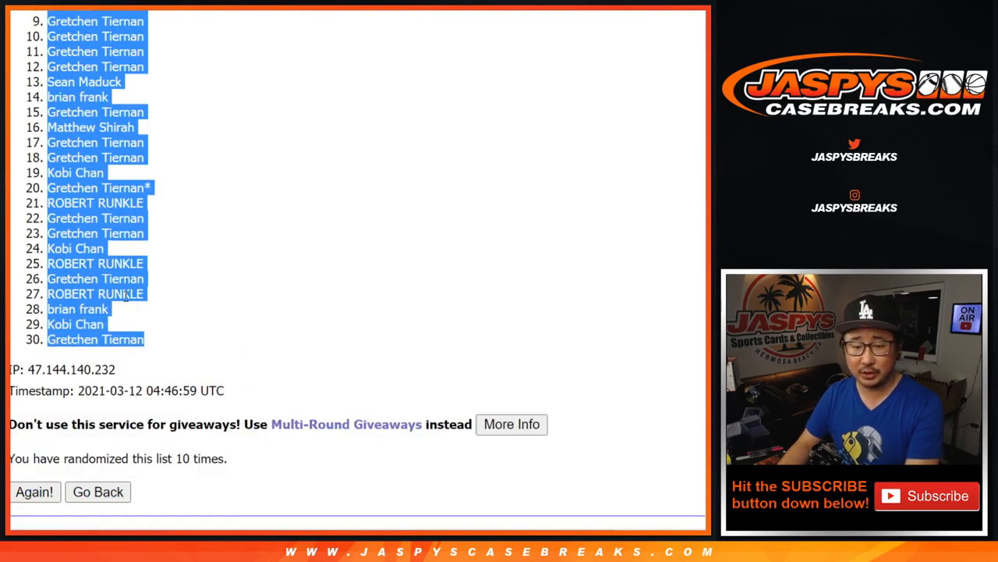
Paste the final shuffled names into column A of the blank sheet.
key(ctrl+Tab)
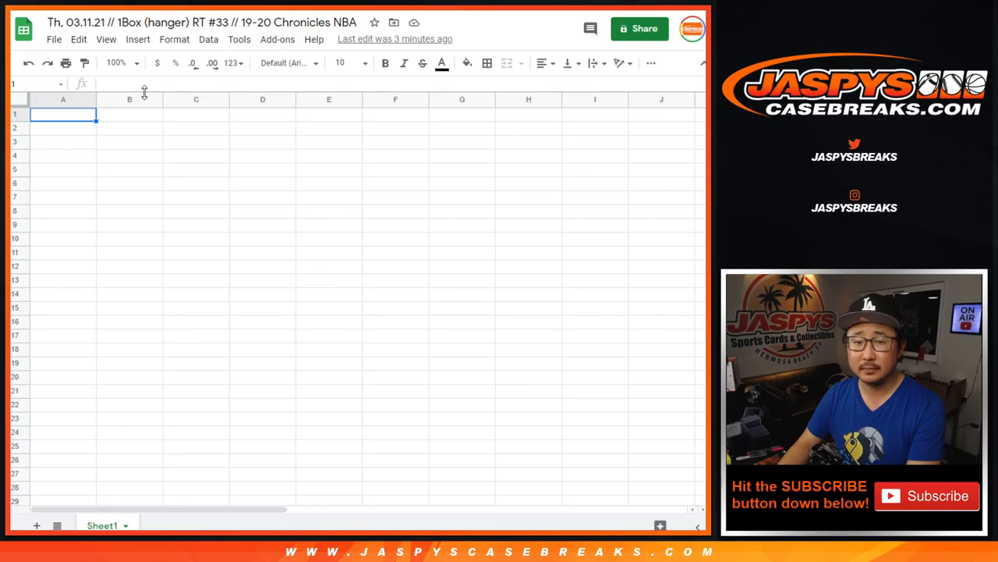
right_click(69, 119)
click(101, 109)
key(ctrl+Tab)
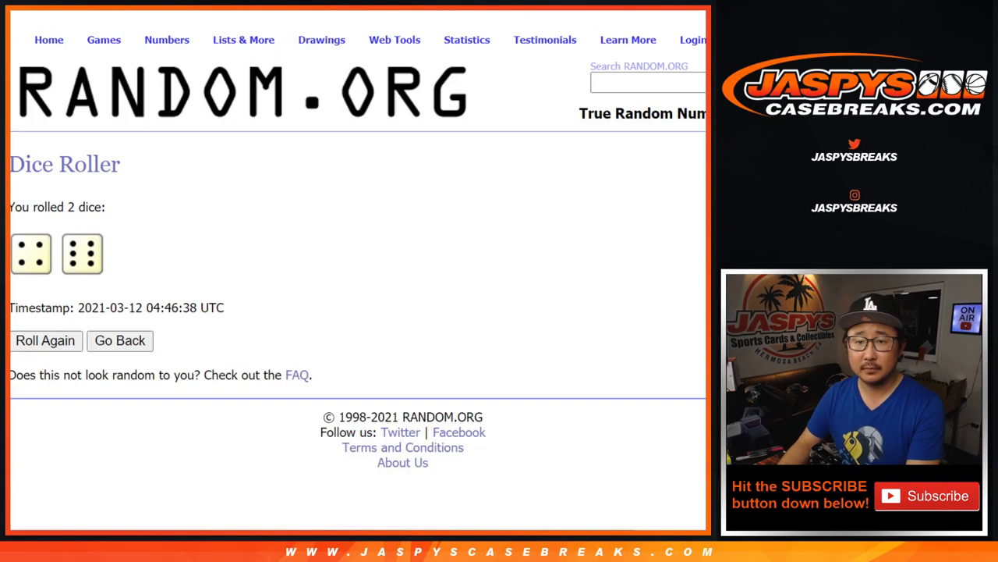
Randomize the list of 30 NBA teams ten times to fix their final order.
key(ctrl+Tab)
scroll(351, 258, down, 2)
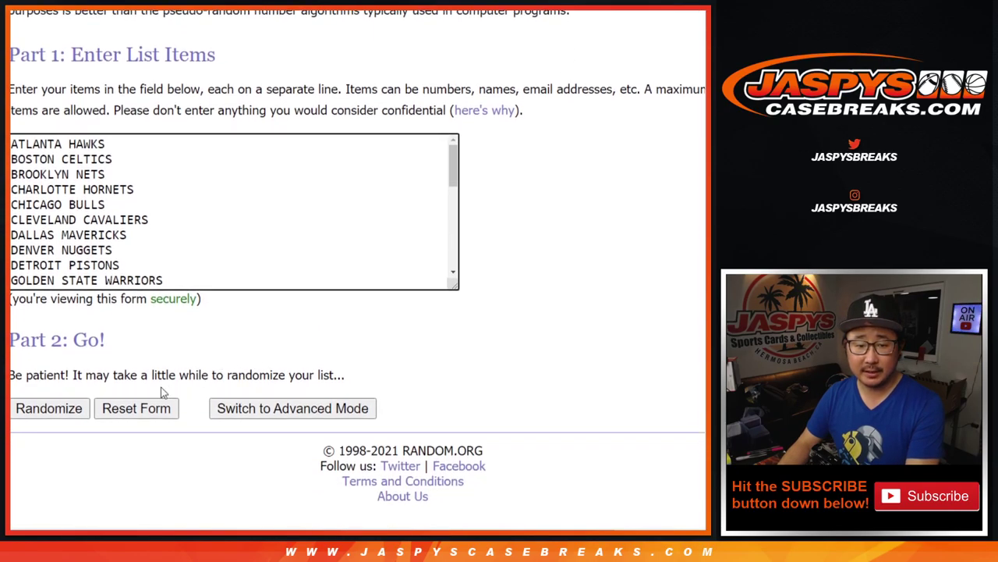
click(36, 408)
scroll(37, 415, down, 10)
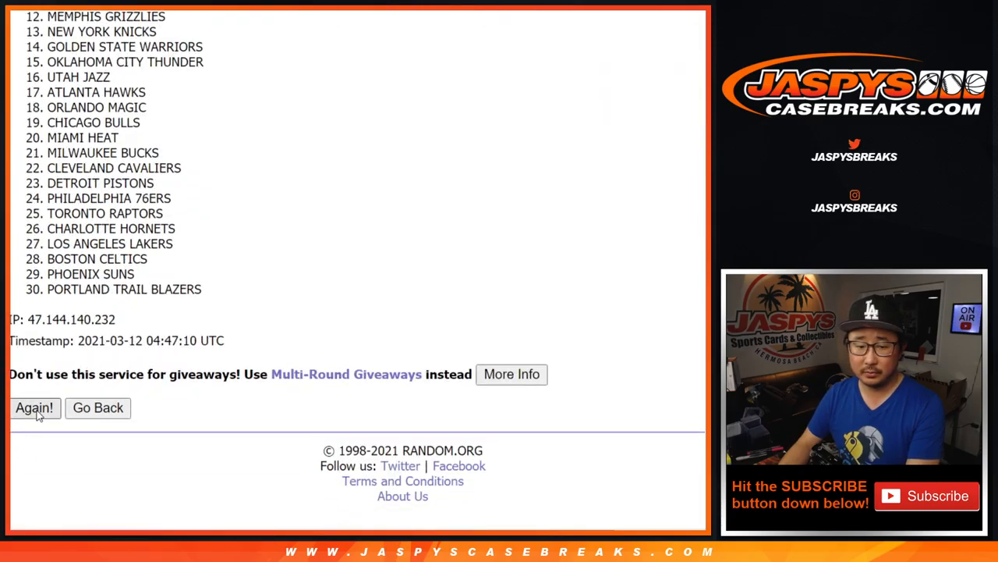
click(37, 408)
click(36, 408)
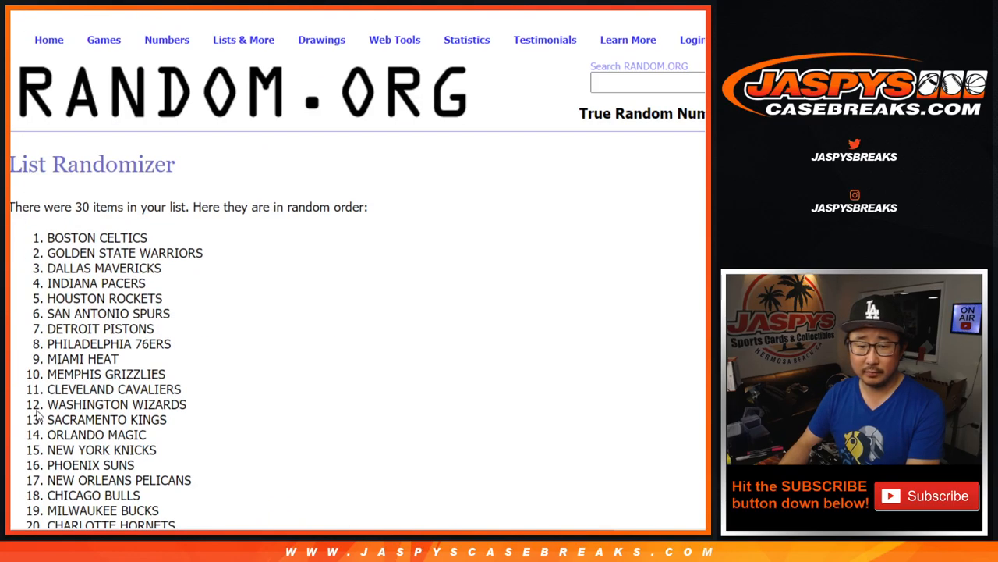
click(37, 408)
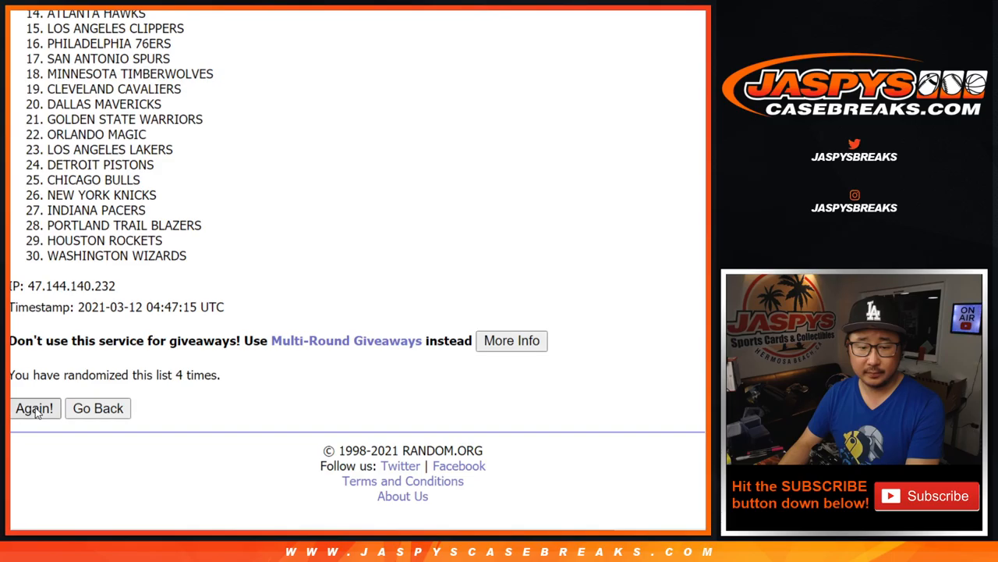
click(36, 408)
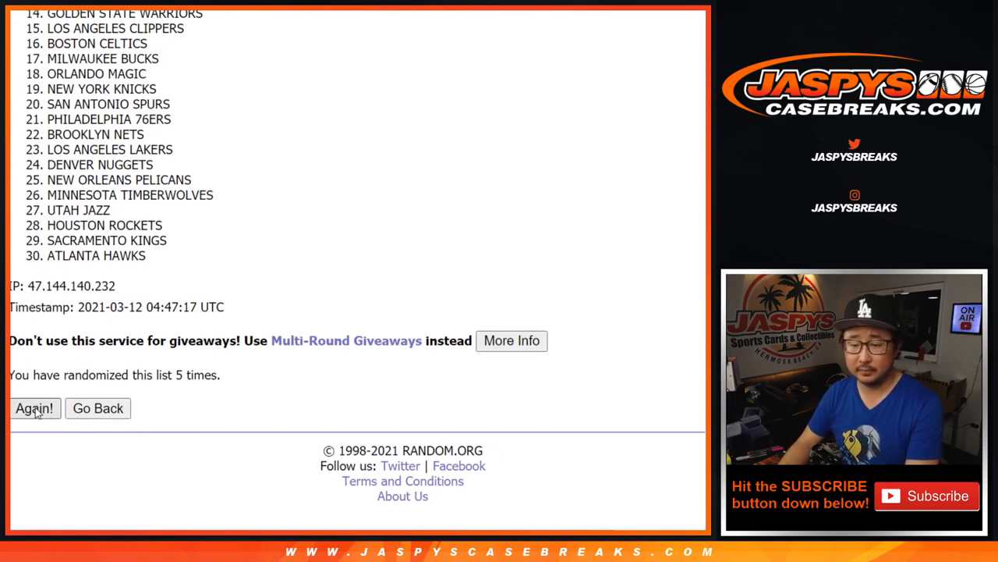
click(35, 409)
click(36, 409)
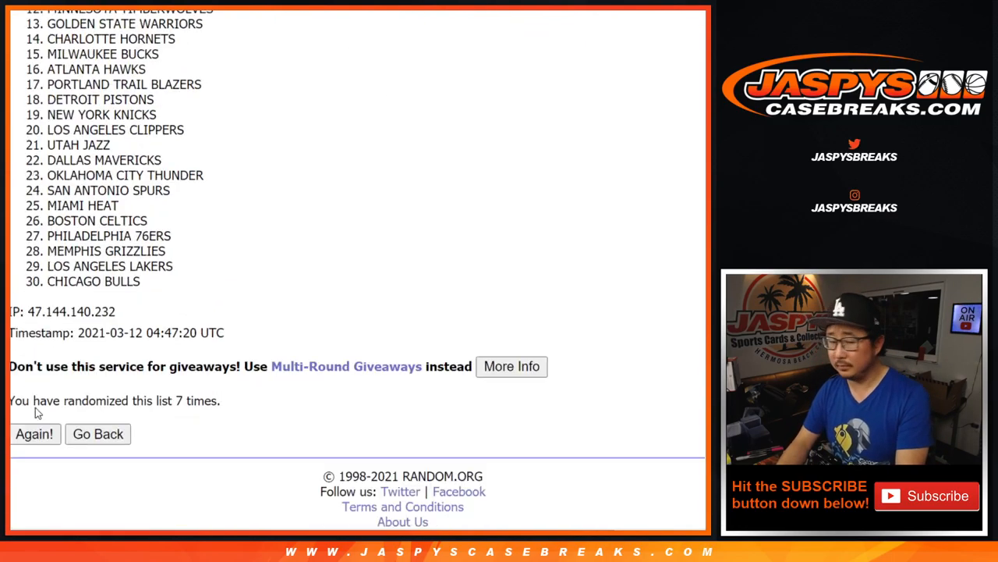
click(37, 410)
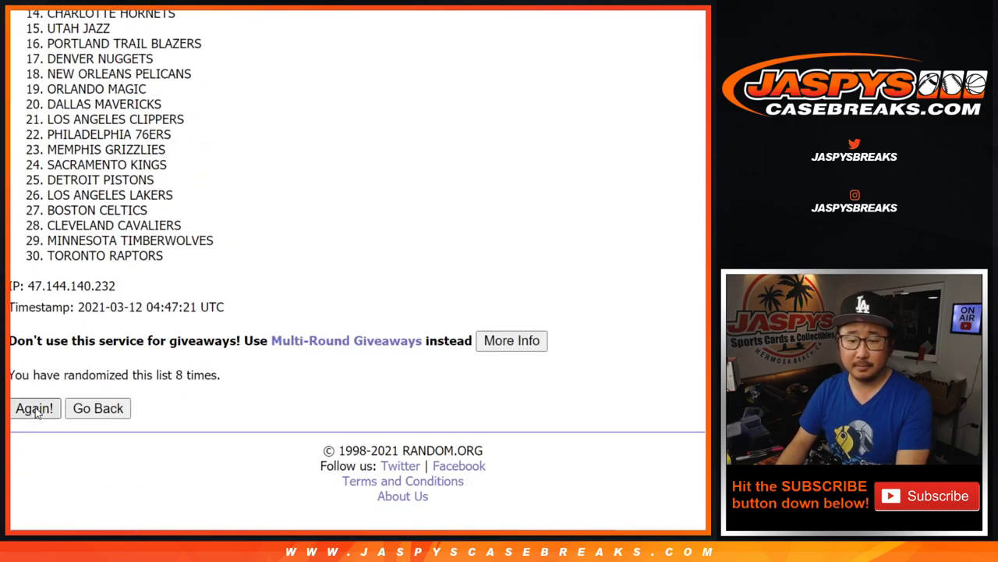
click(36, 410)
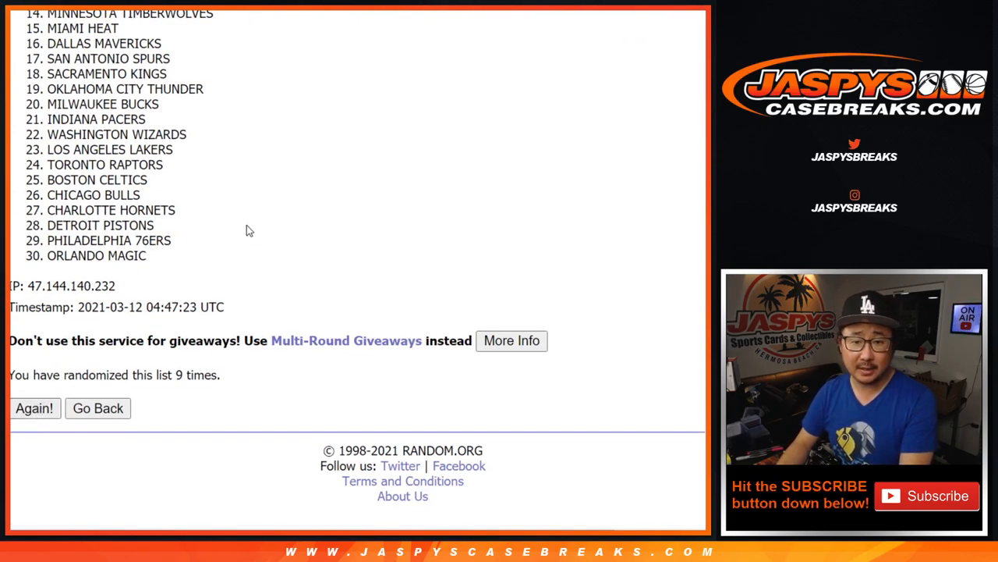
drag(51, 87, 127, 242)
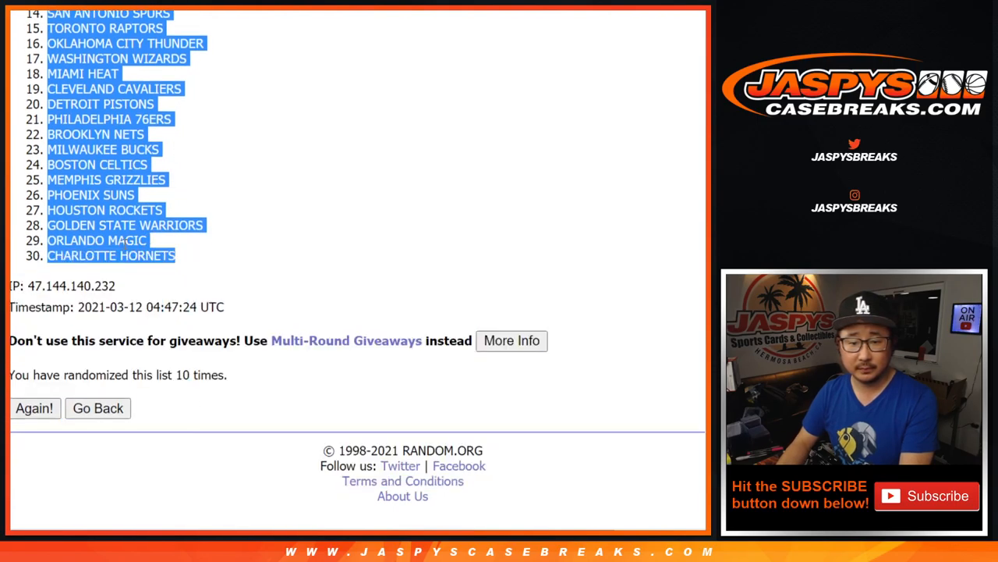
Paste the shuffled NBA teams into column B beside the names.
key(ctrl+Tab)
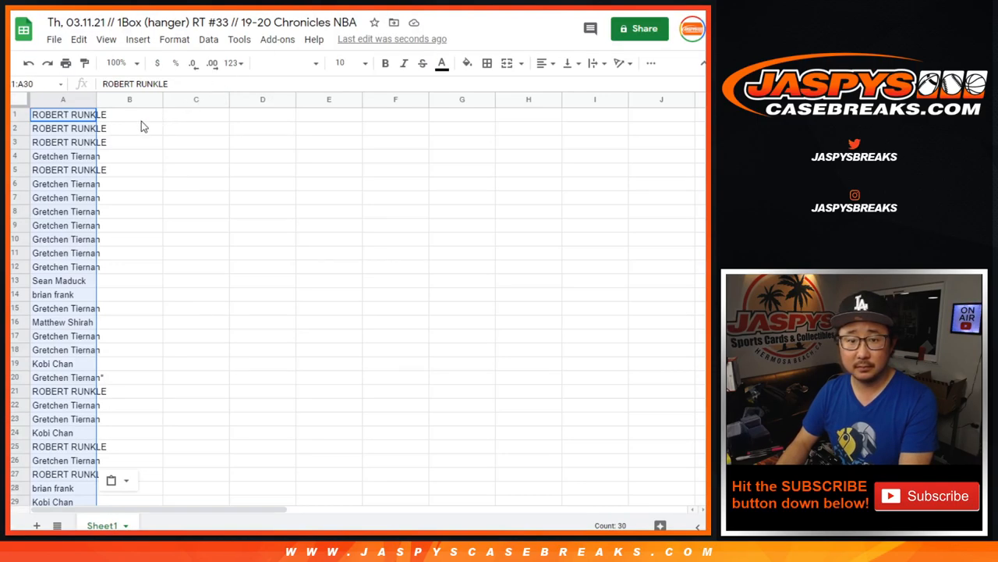
right_click(141, 117)
click(156, 107)
Set the whole sheet to Libre Franklin size 12 and autofit both columns.
click(16, 99)
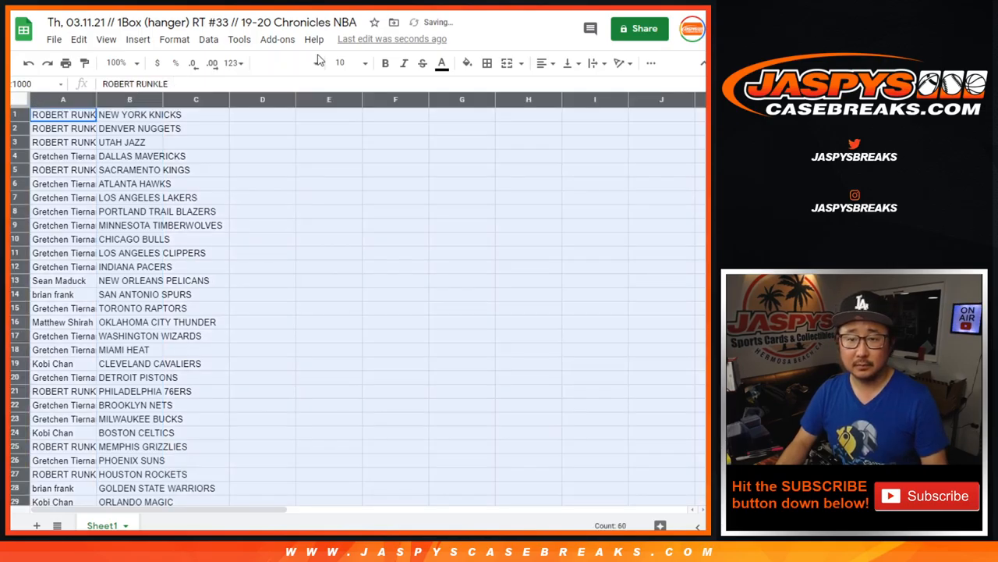
click(288, 62)
click(307, 194)
click(348, 62)
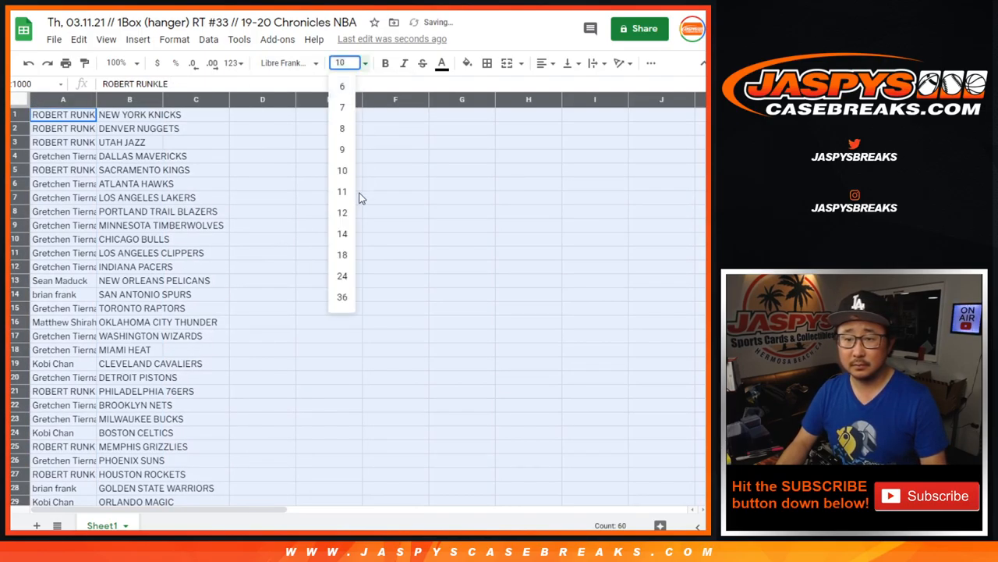
click(342, 212)
click(119, 62)
click(122, 190)
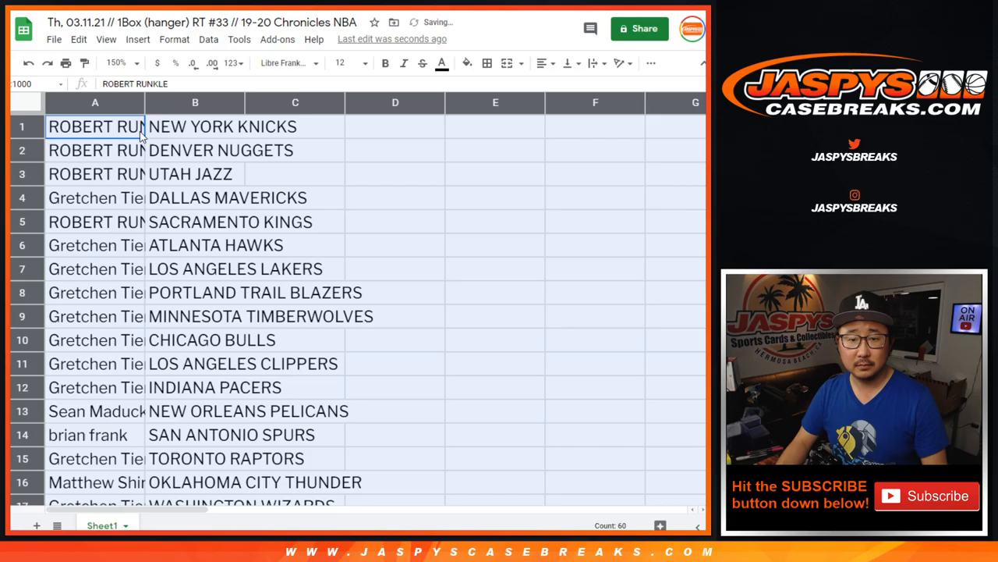
click(137, 63)
click(122, 170)
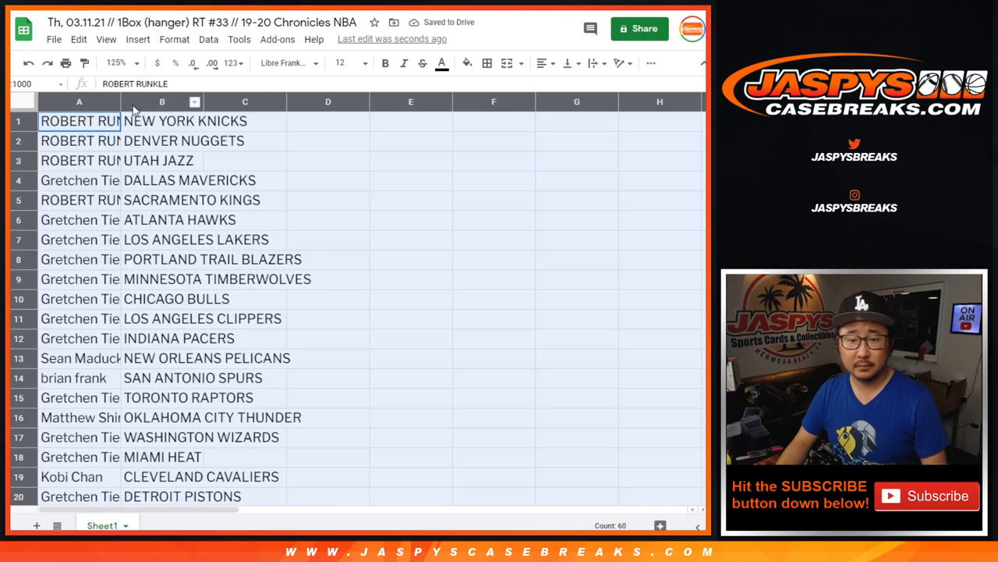
double_click(119, 97)
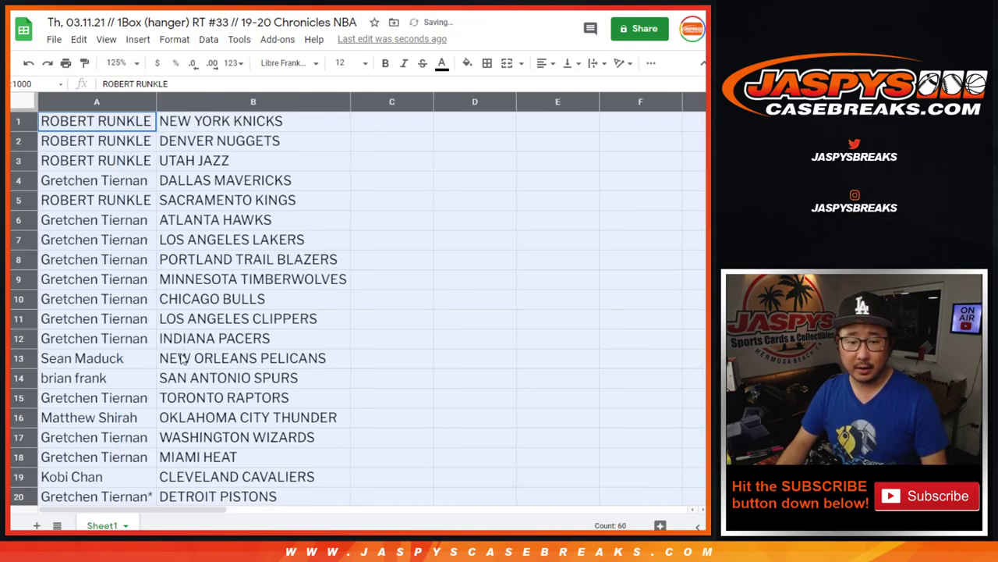
Select the lower rows of the list and zoom to 85% so all 30 rows fit.
shift+click(176, 402)
scroll(209, 379, down, 4)
click(127, 200)
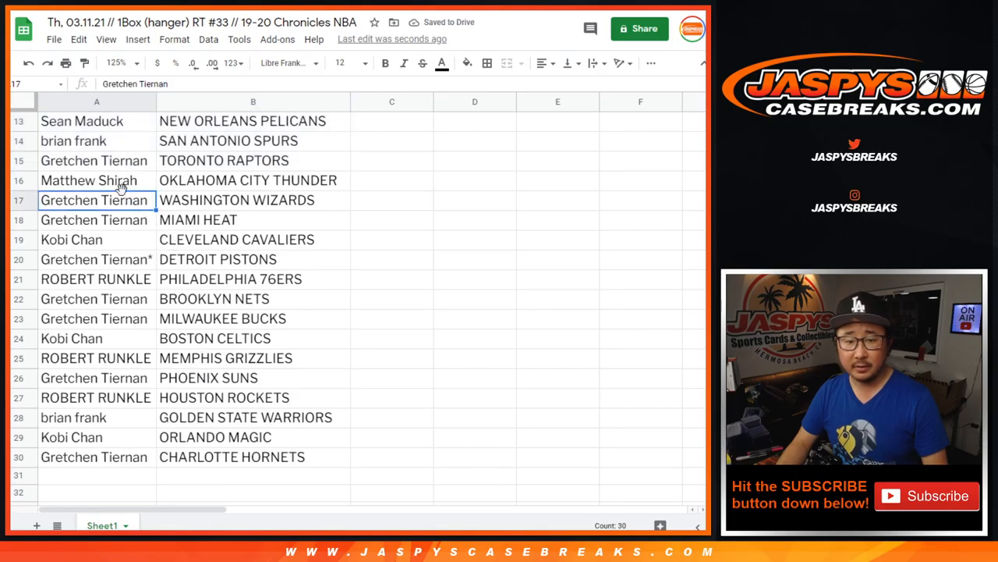
key(Up)
shift+click(189, 463)
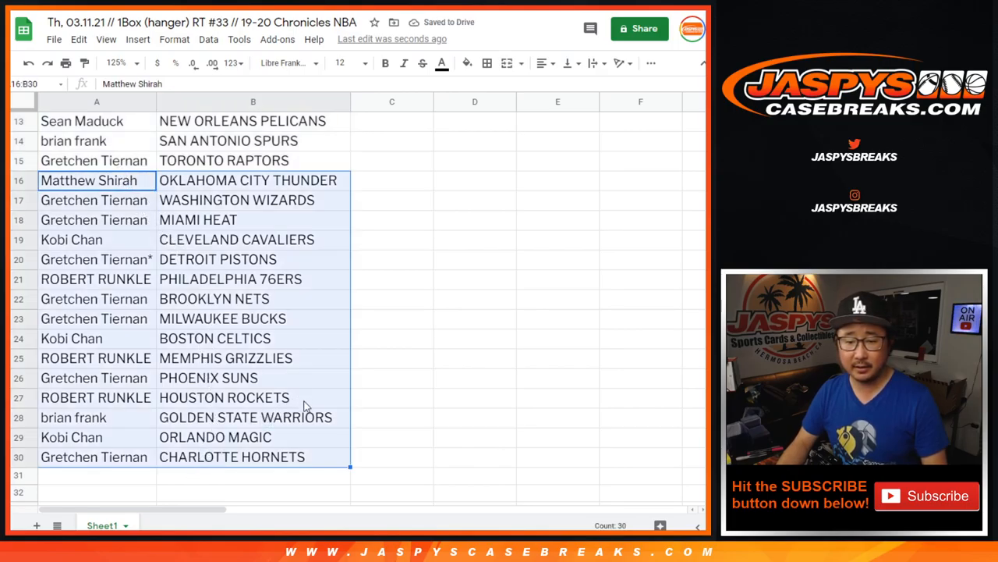
scroll(345, 396, up, 4)
click(121, 61)
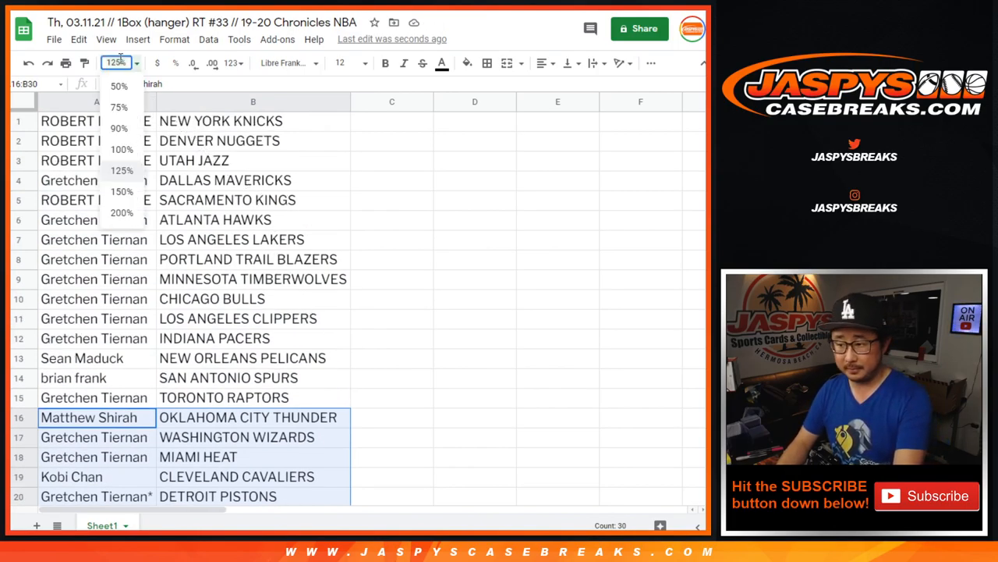
key(Return)
Sort the rows alphabetically by team, add all cell borders and centre the text.
click(187, 98)
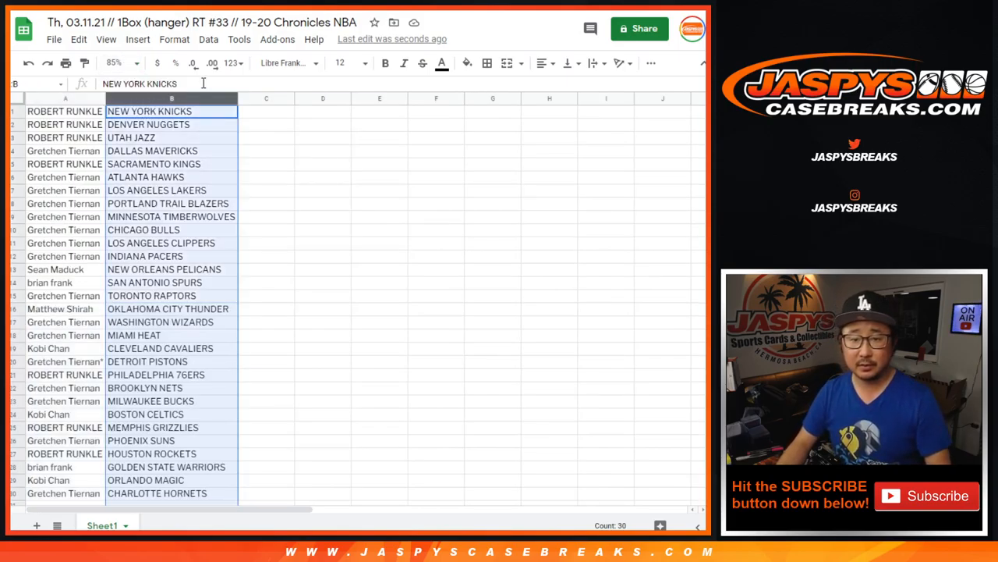
click(209, 39)
click(324, 109)
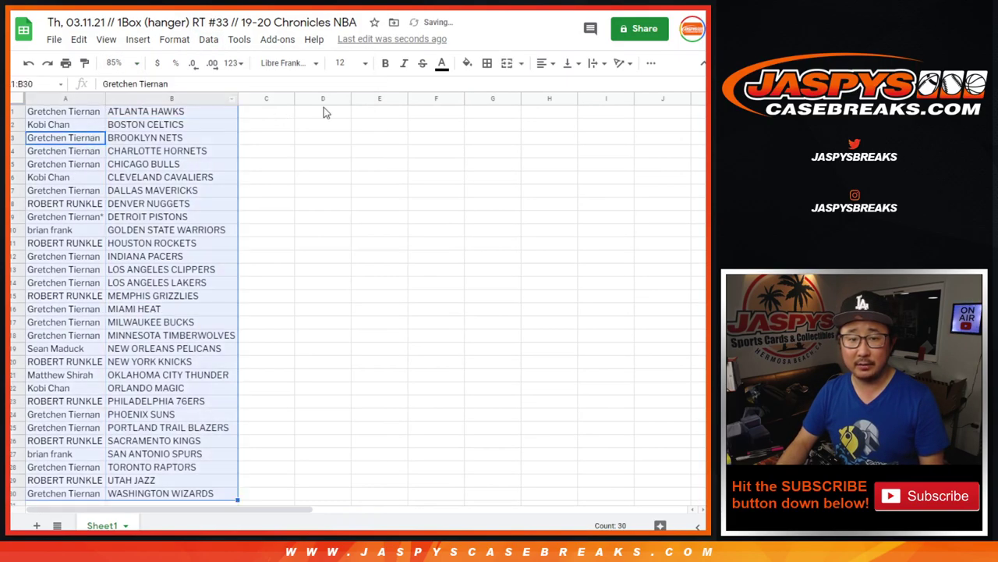
click(487, 64)
click(493, 88)
click(541, 63)
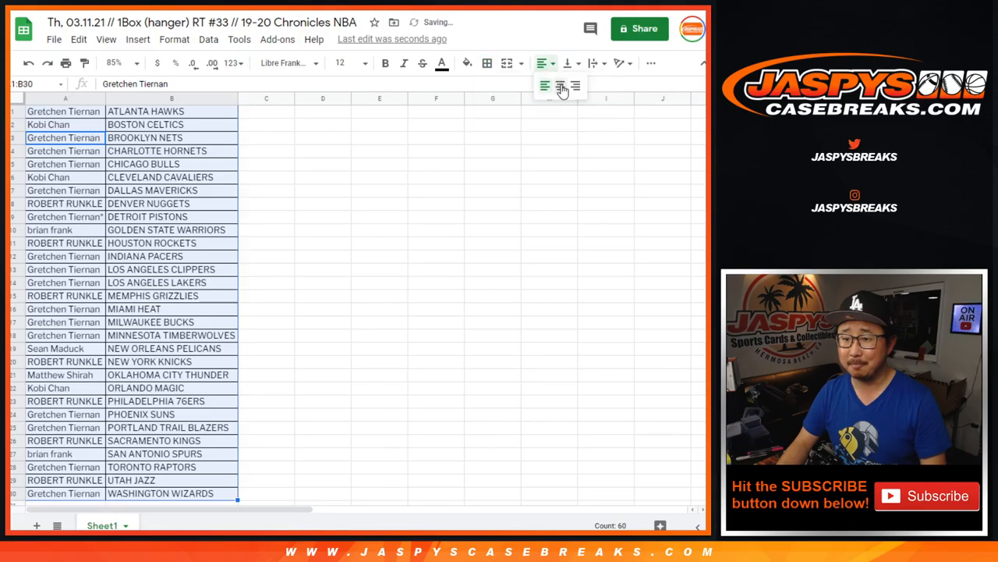
click(560, 89)
Print the sheet in portrait with the workbook title in the header.
click(66, 63)
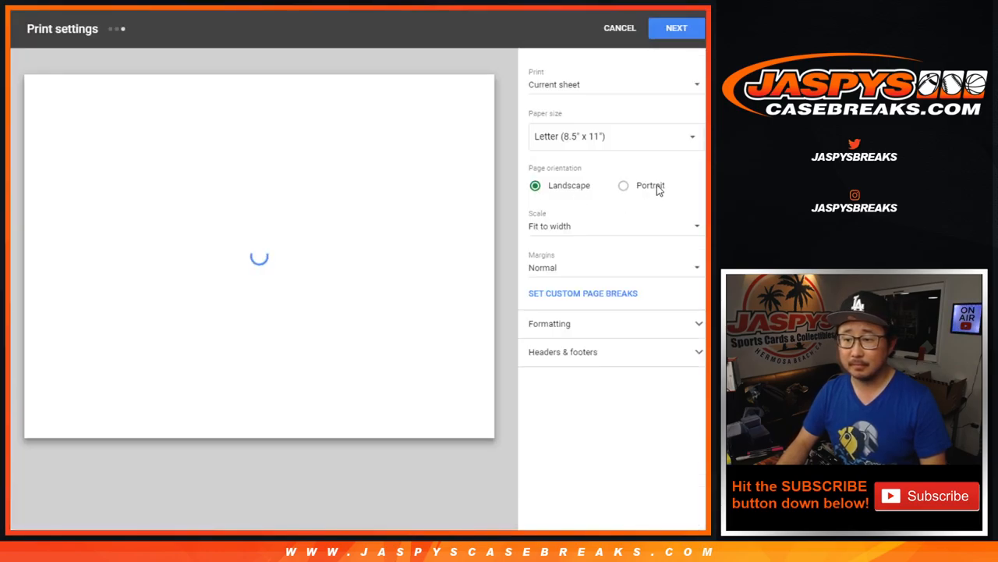
click(646, 186)
click(577, 353)
click(535, 402)
click(694, 30)
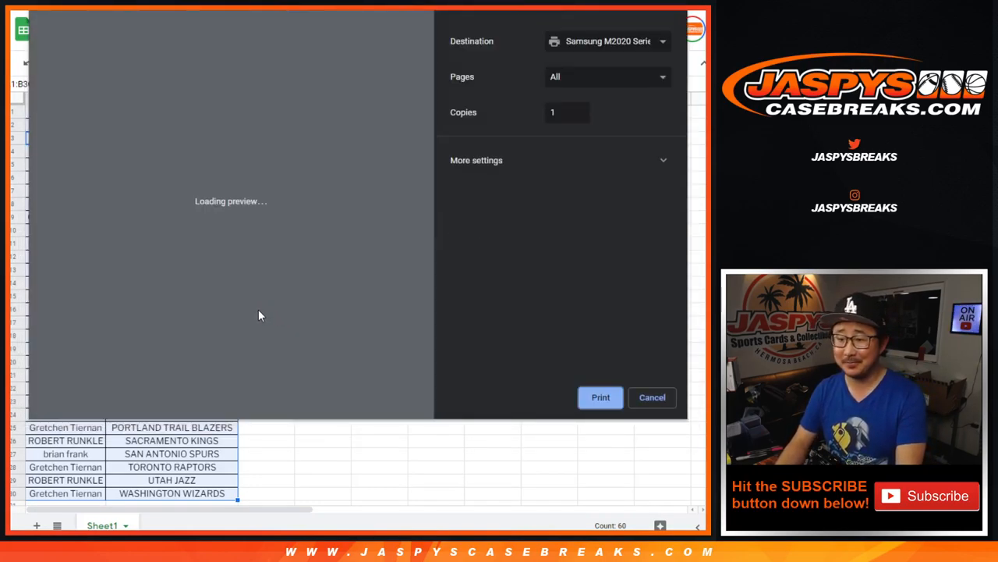
key(Return)
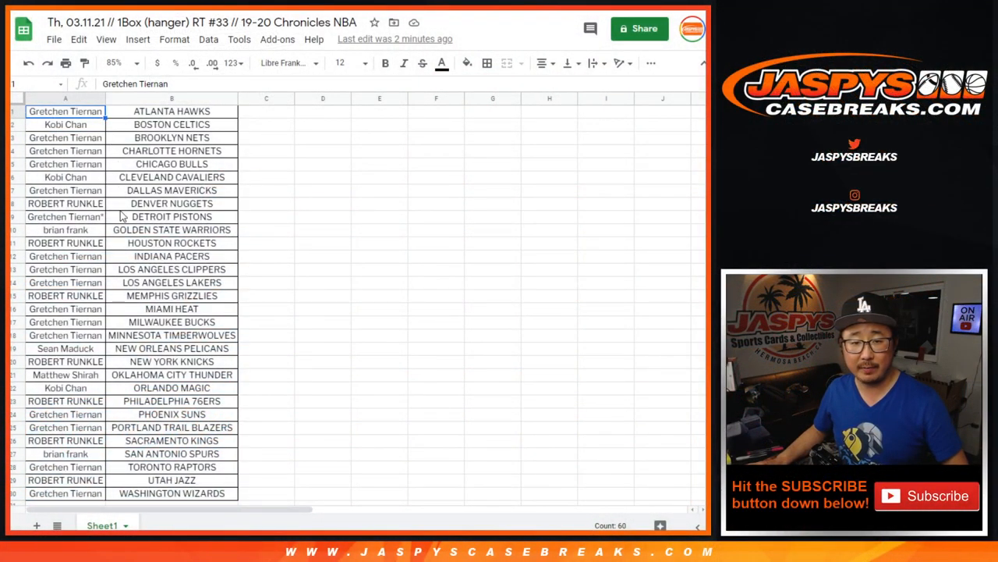
Copy the 30 names from column A into the List Randomizer box.
shift+click(61, 494)
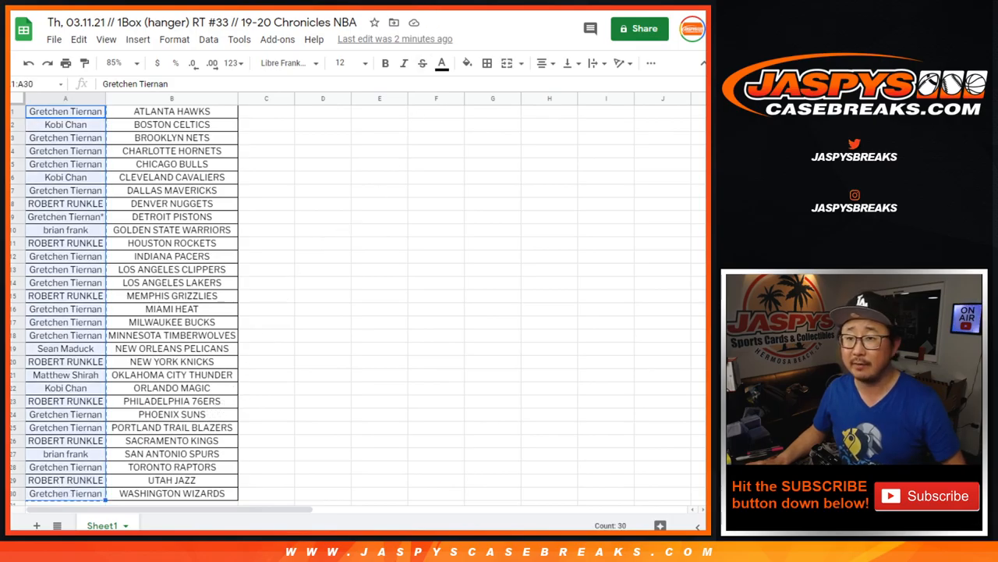
key(ctrl+Tab)
key(ctrl+v)
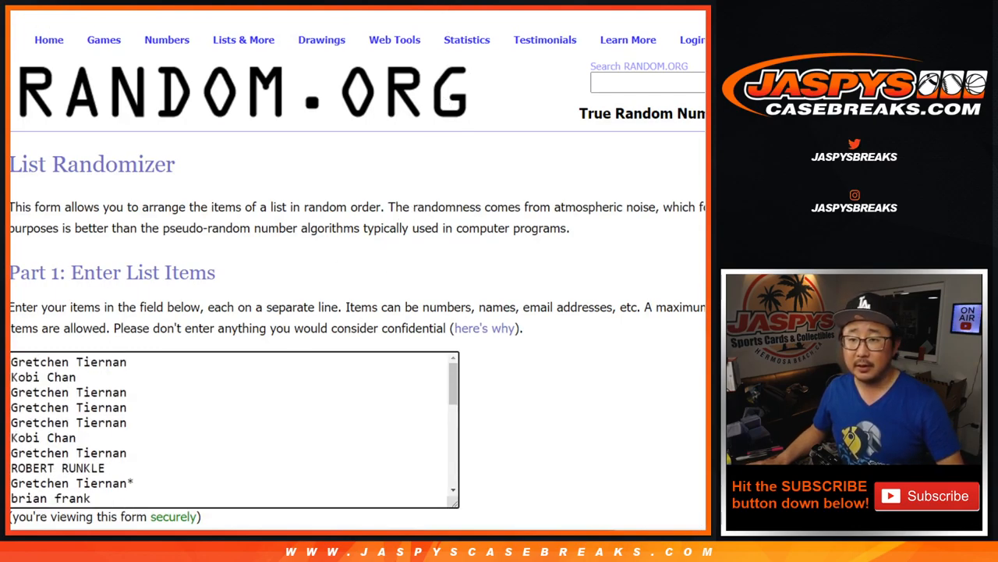
Roll two dice on the Dice Roller, then randomize the names once.
key(ctrl+Tab)
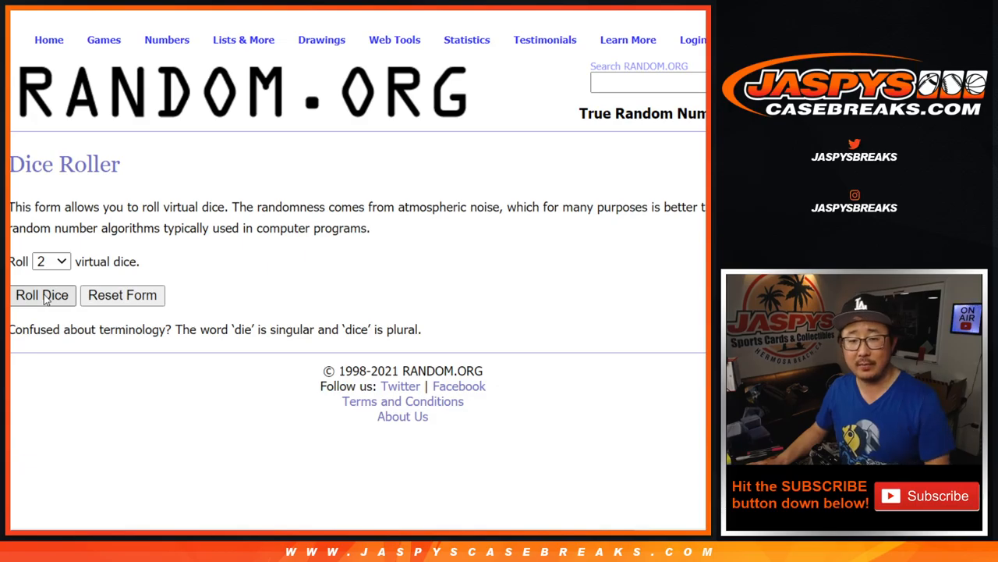
click(45, 296)
key(ctrl+shift+Tab)
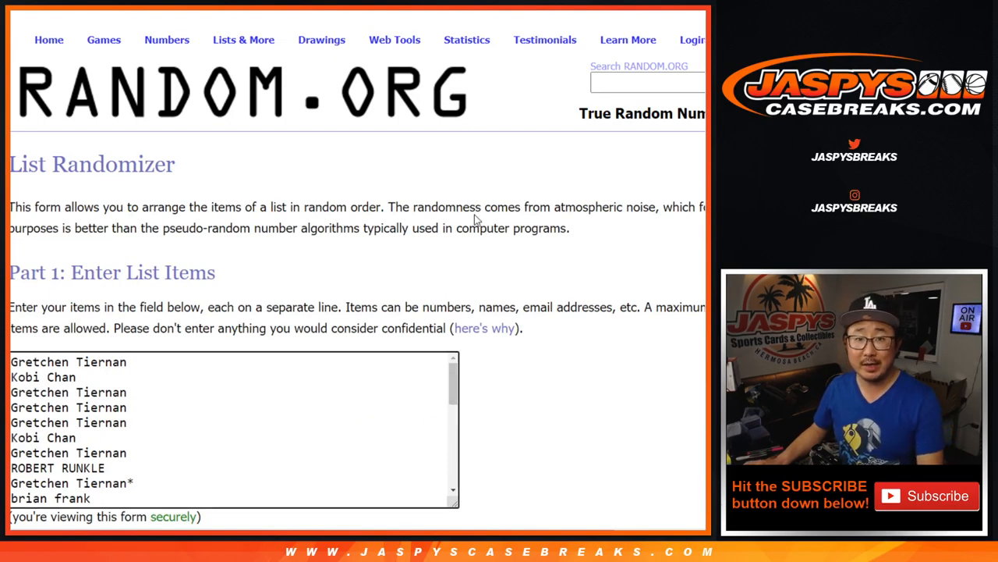
scroll(225, 274, down, 3)
click(35, 412)
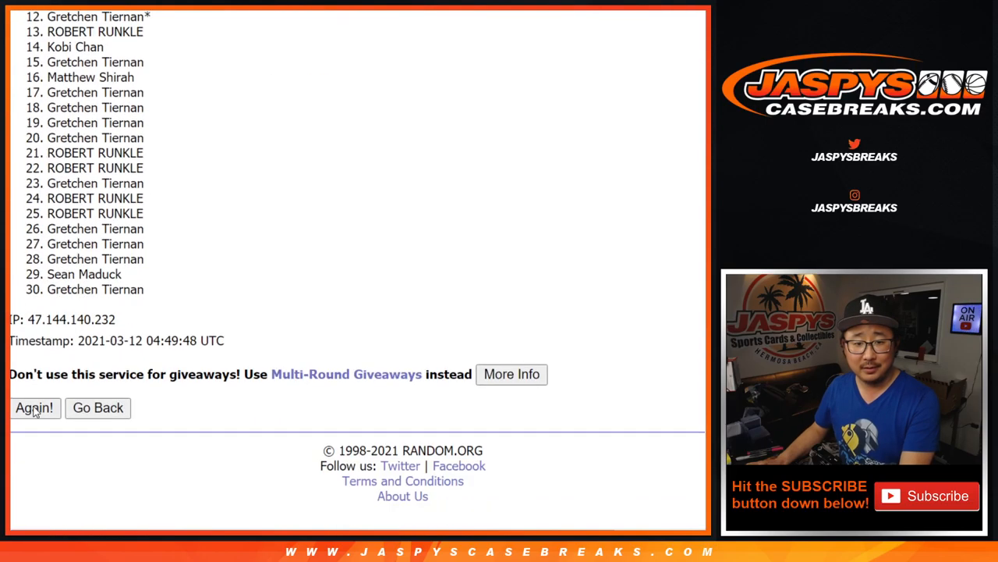
Randomize the names twice more and highlight the name in position 1 as winner.
click(34, 408)
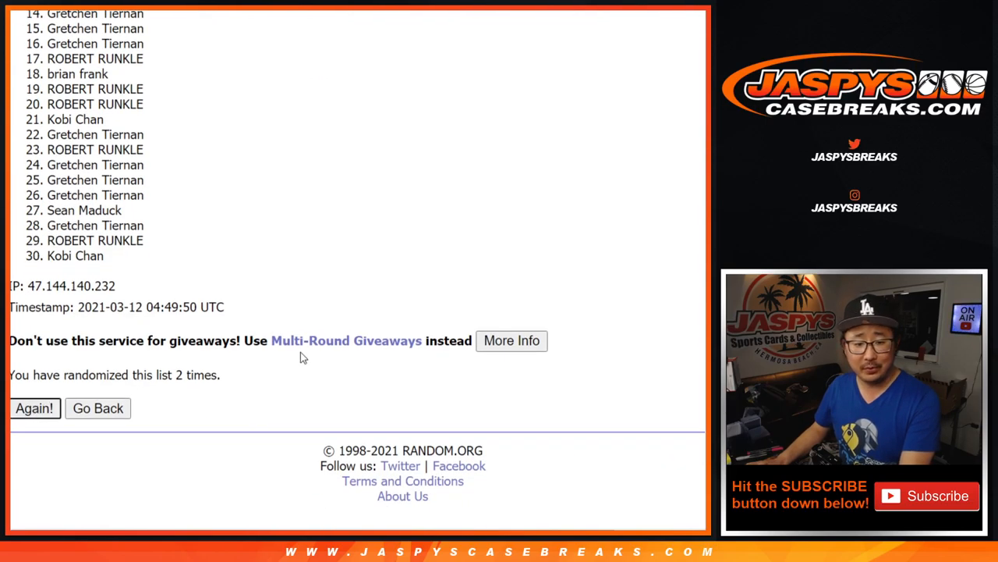
key(Return)
scroll(358, 264, up, 2)
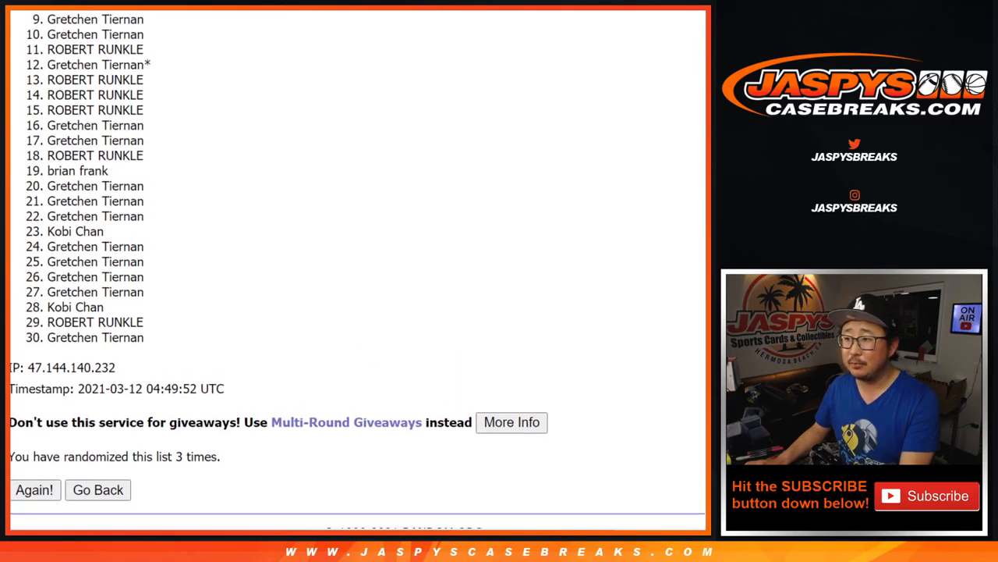
scroll(698, 234, up, 2)
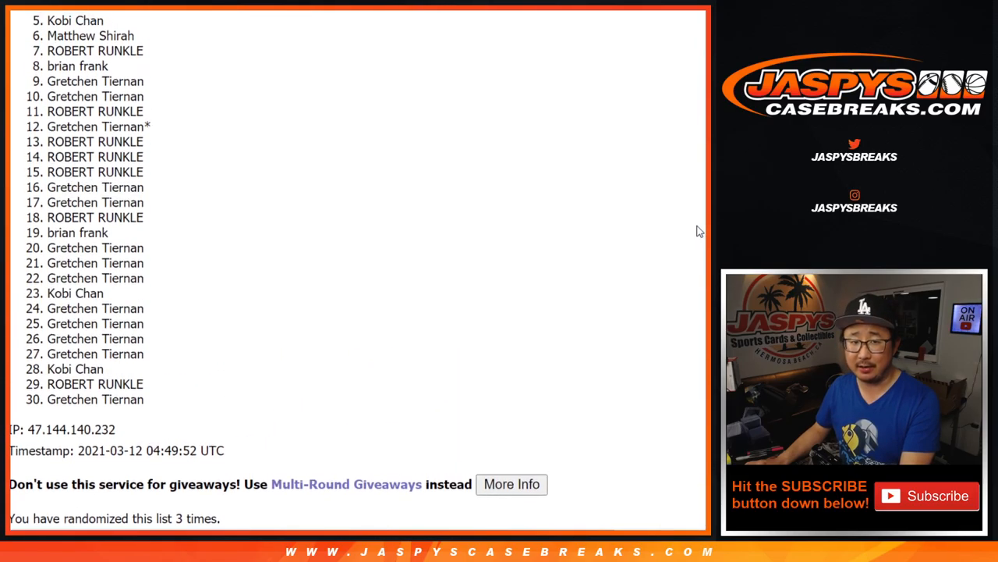
scroll(698, 231, up, 1)
scroll(695, 218, up, 1)
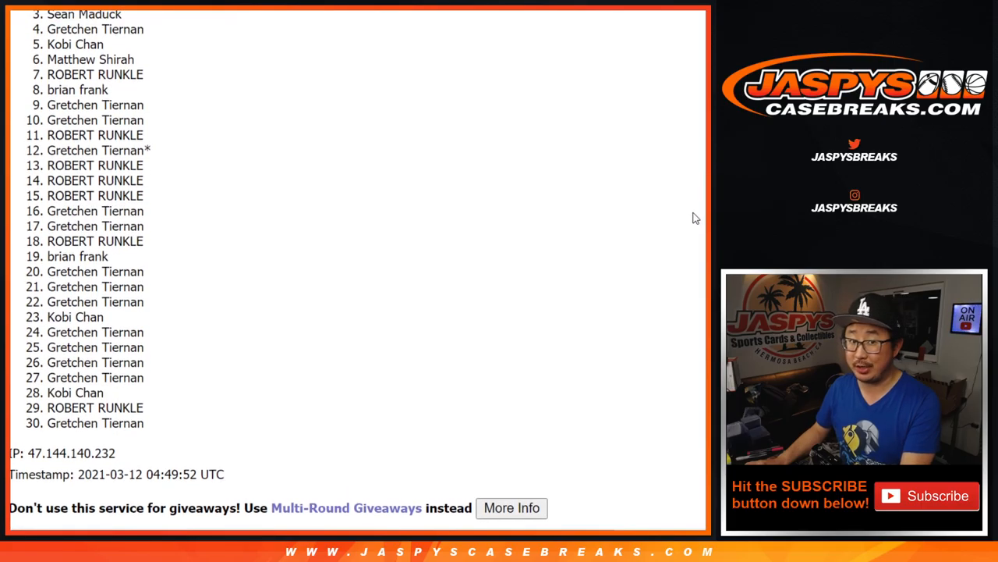
scroll(693, 214, up, 1)
scroll(690, 211, up, 1)
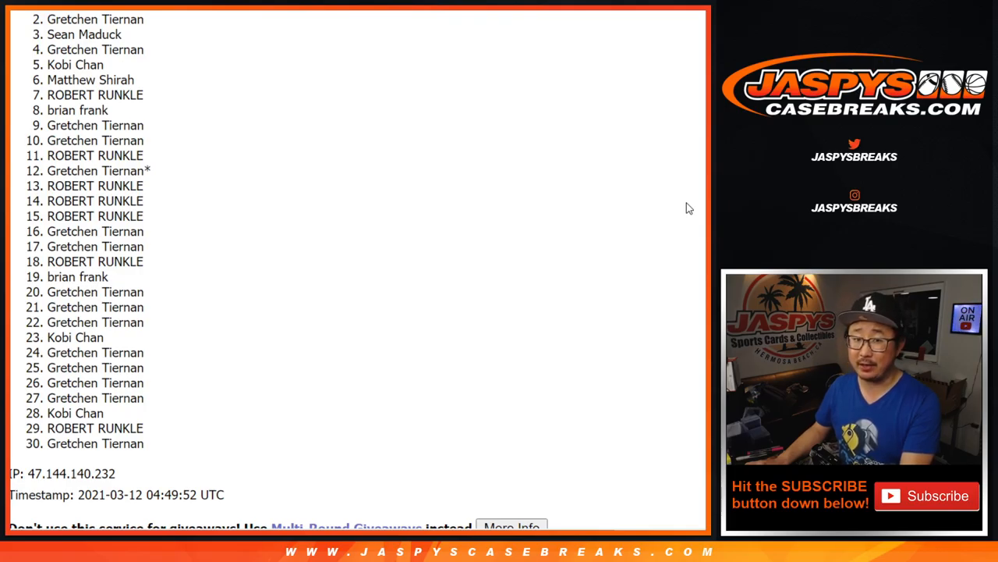
scroll(688, 205, up, 1)
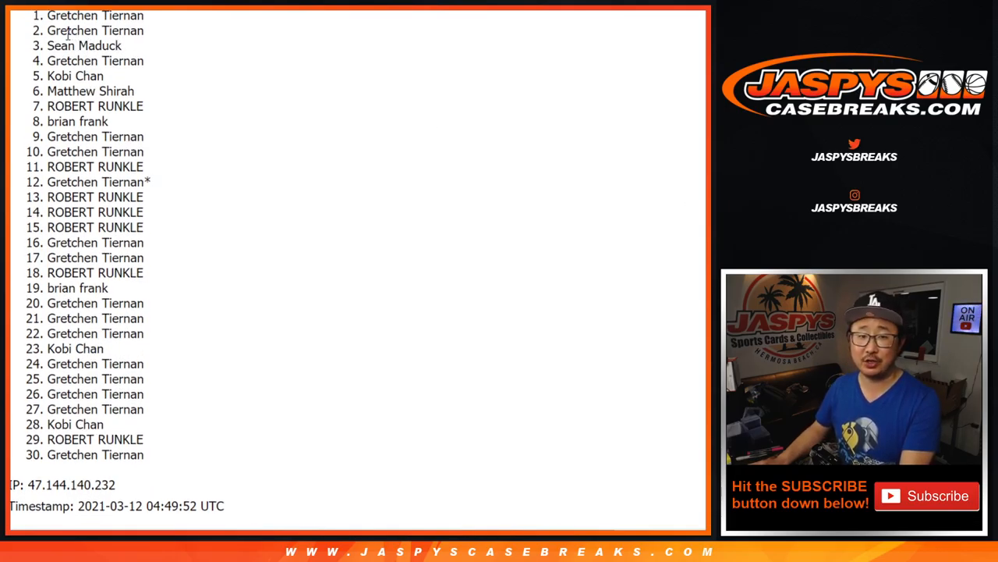
drag(47, 30, 143, 30)
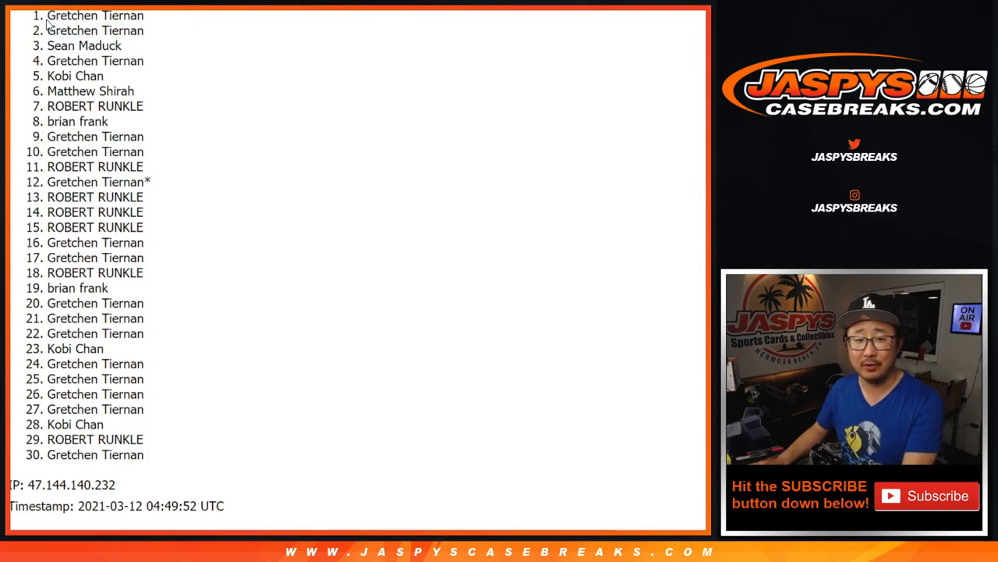
drag(50, 24, 75, 18)
drag(46, 48, 162, 55)
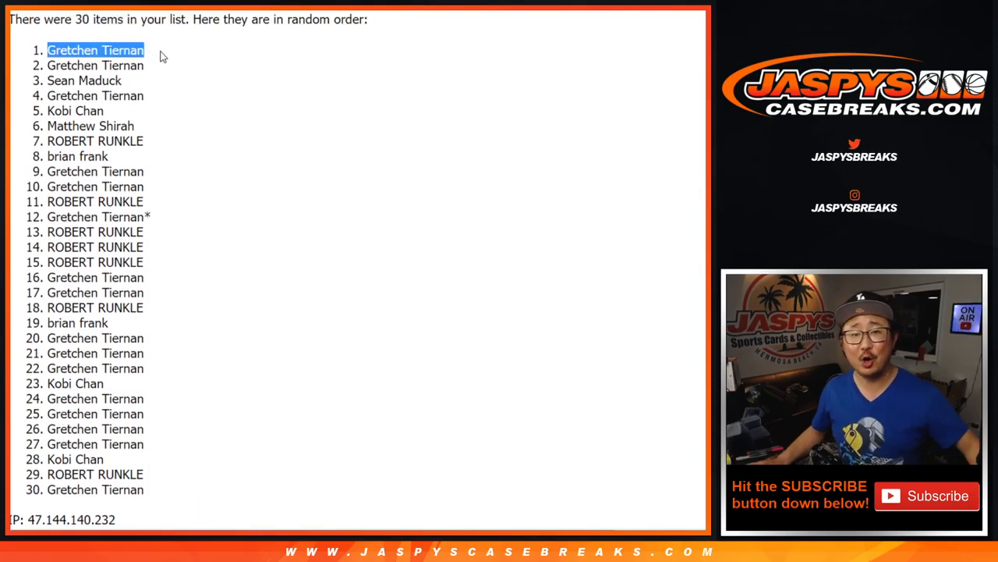